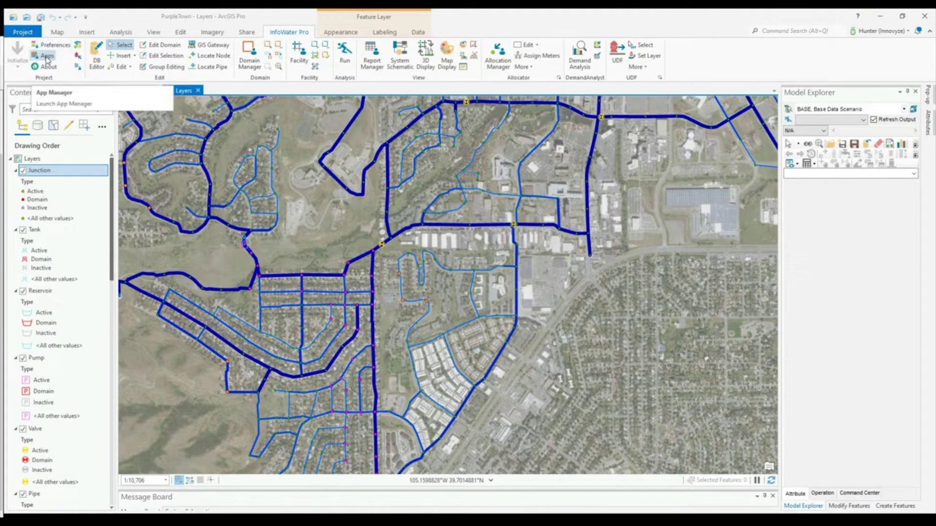
Open App Manager from the InfoWater Pro tab and scroll through the available apps
click(47, 57)
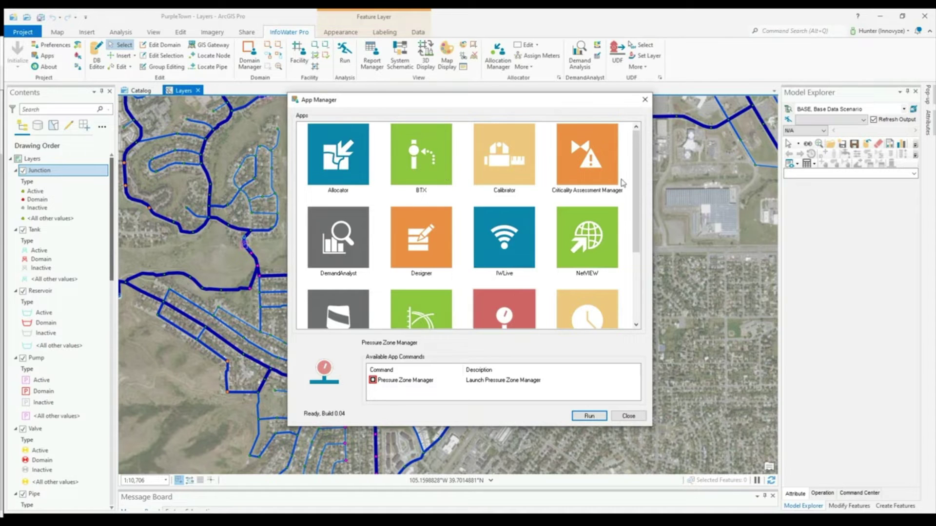
scroll(623, 183, down, 3)
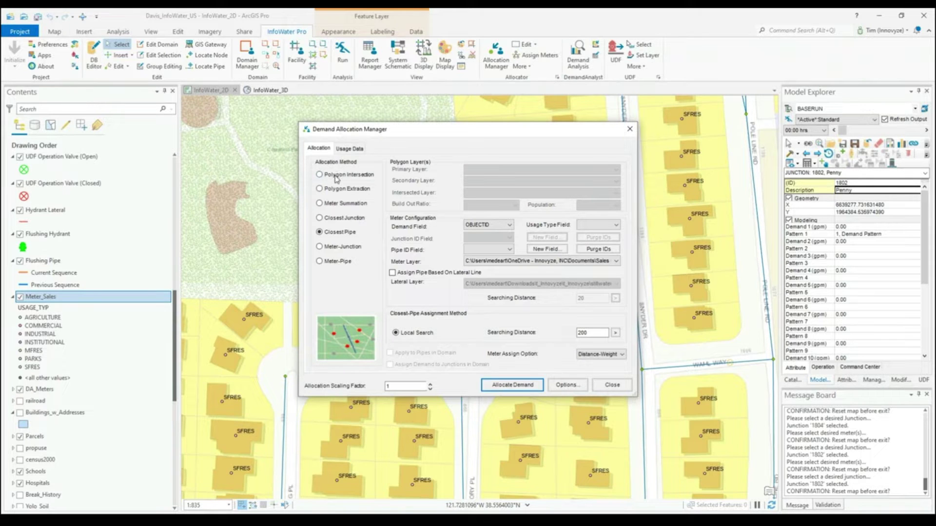
Allocate meter demand by Closest Pipe with Distance-Weight assignment, drawing allocation lines on the map
click(336, 176)
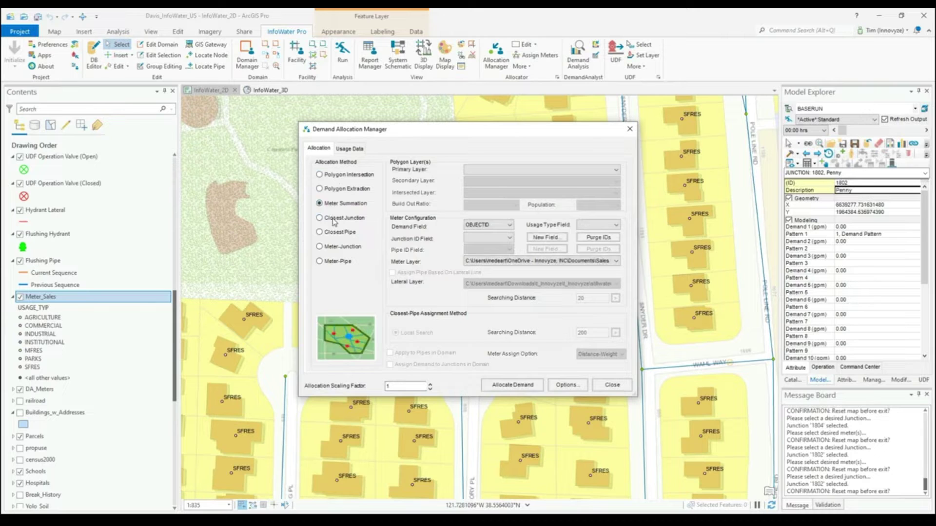
click(334, 220)
click(335, 234)
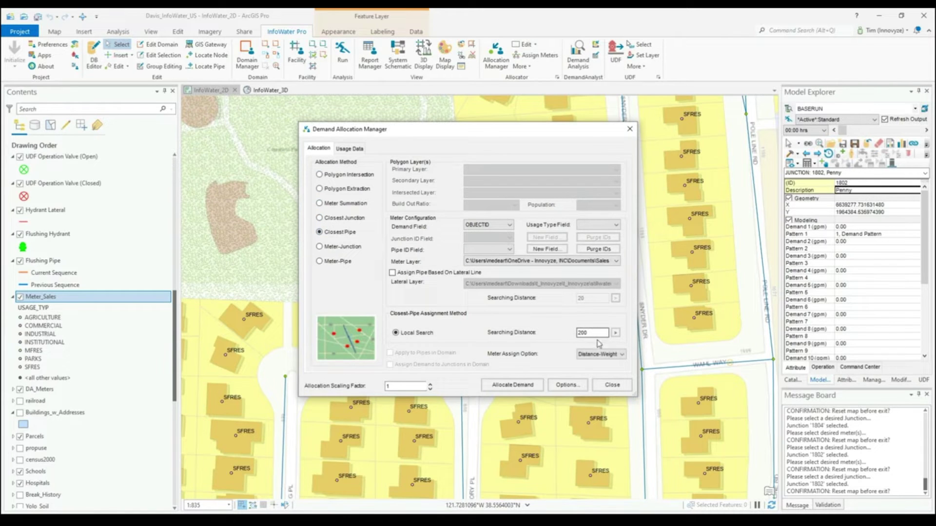
click(616, 356)
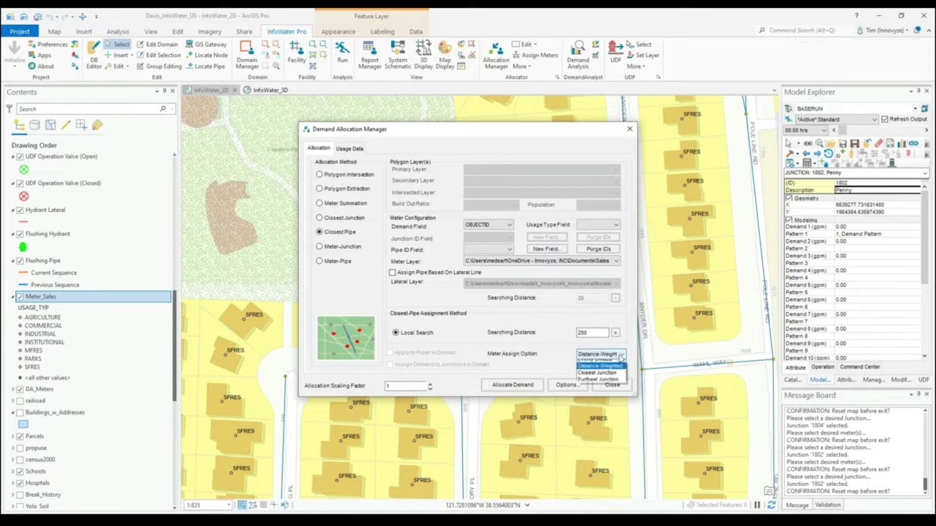
click(599, 370)
click(629, 129)
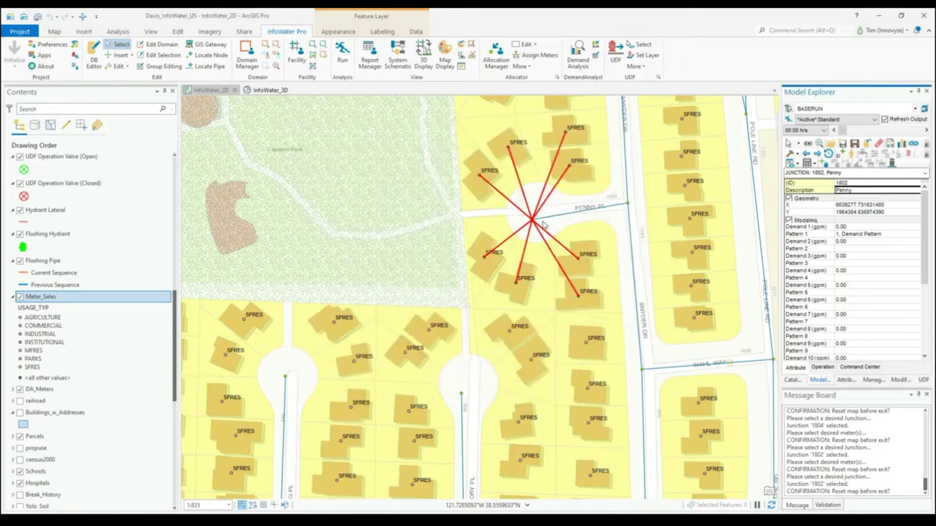
Assign two box-selected meters to junction 1804 using Assign Meters > Assign Junction
click(536, 55)
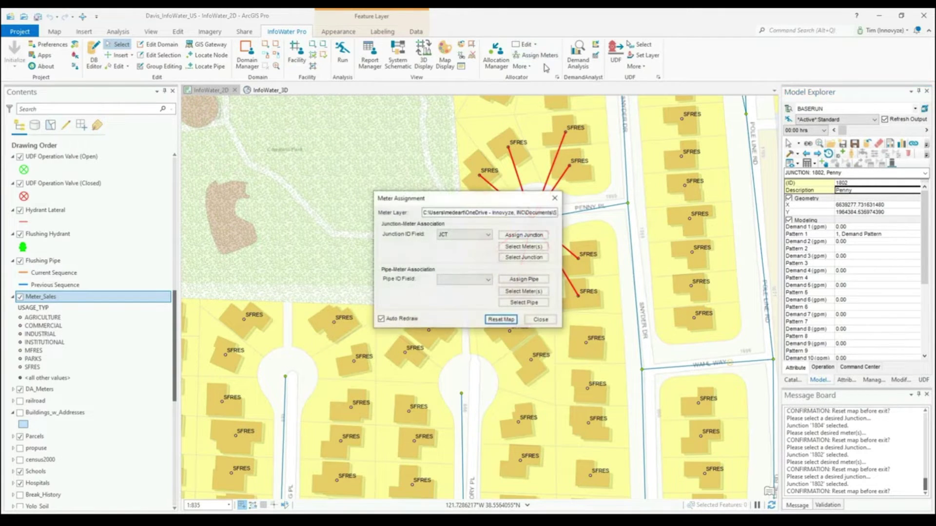
click(525, 235)
click(617, 195)
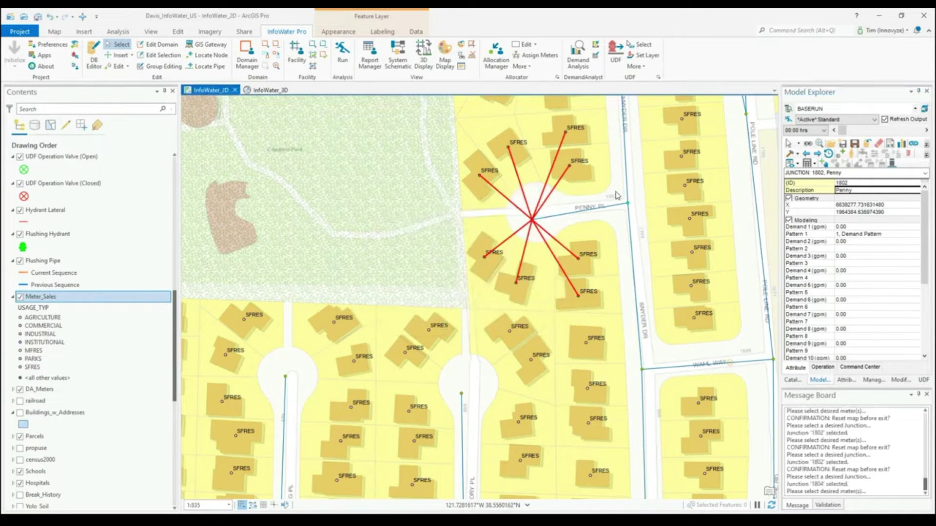
drag(616, 194, 547, 123)
right_click(579, 142)
click(593, 147)
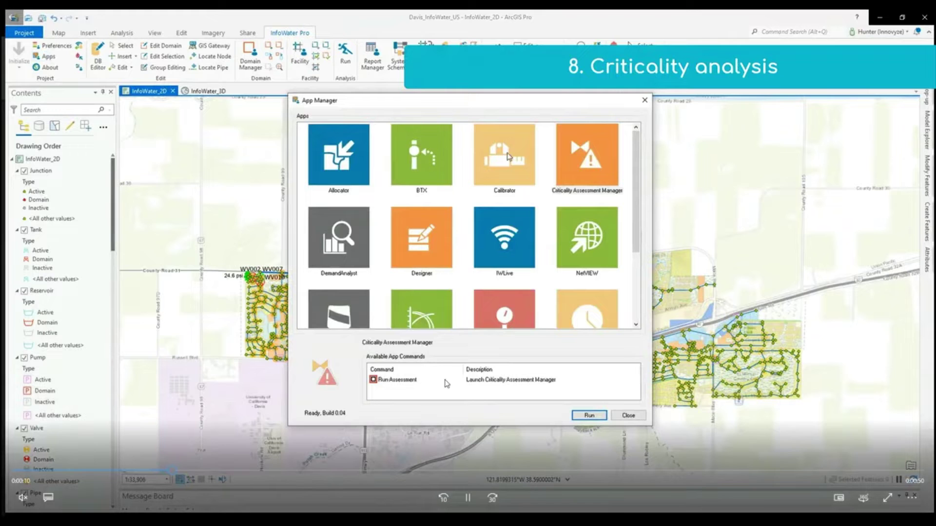
Launch the Criticality Assessment Manager and open its Extended Valve Assessment results
double_click(588, 165)
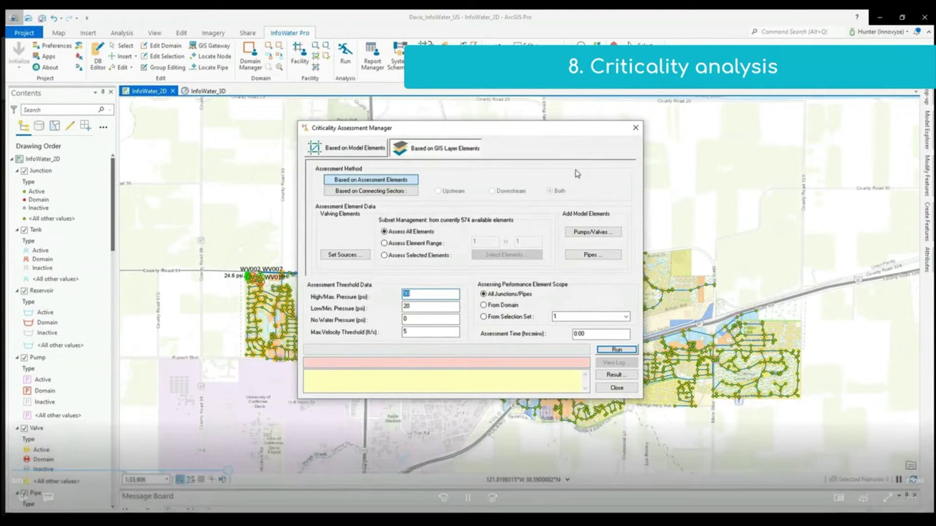
click(617, 379)
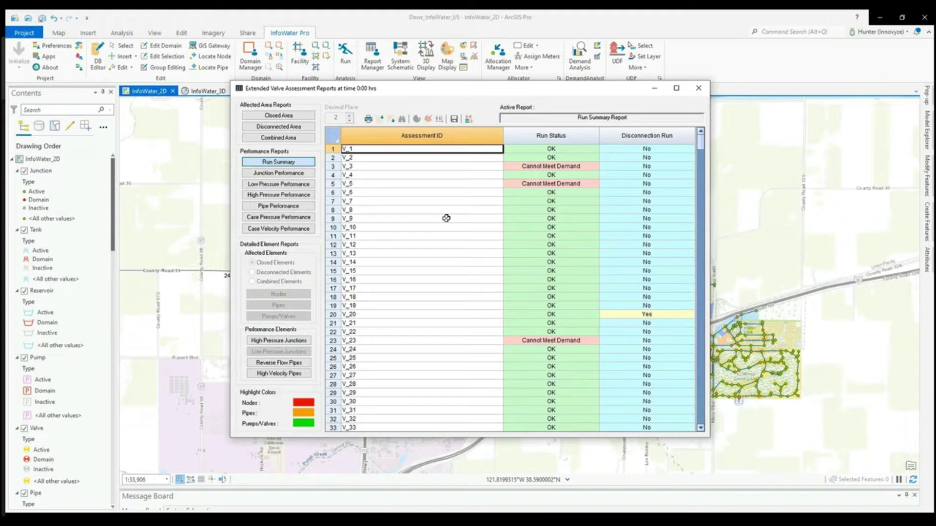
View the Junction Performance report, then list V_9's closed nodes and zoom the map there
click(291, 174)
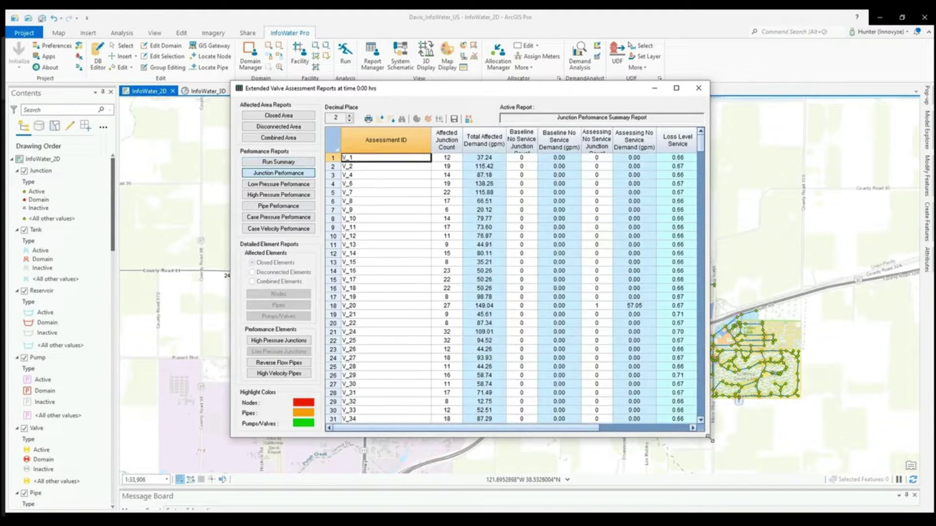
drag(711, 440, 834, 500)
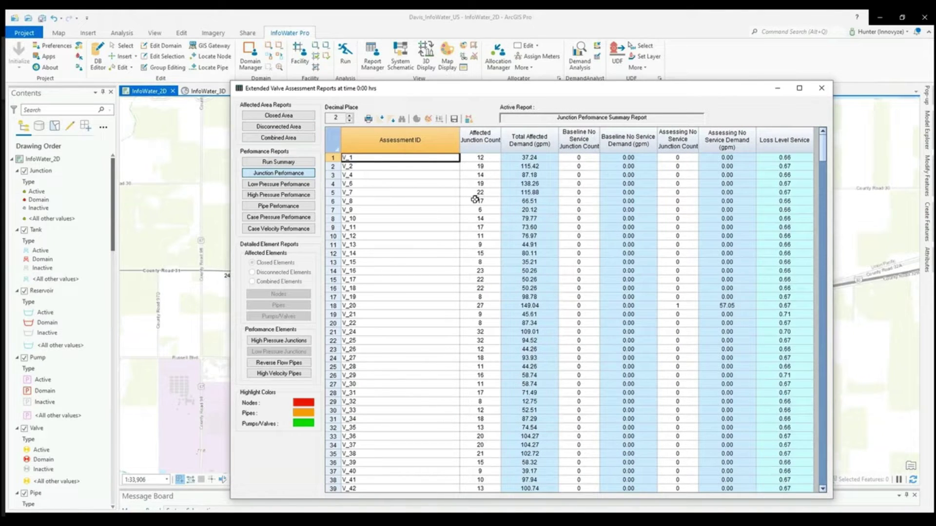
click(286, 116)
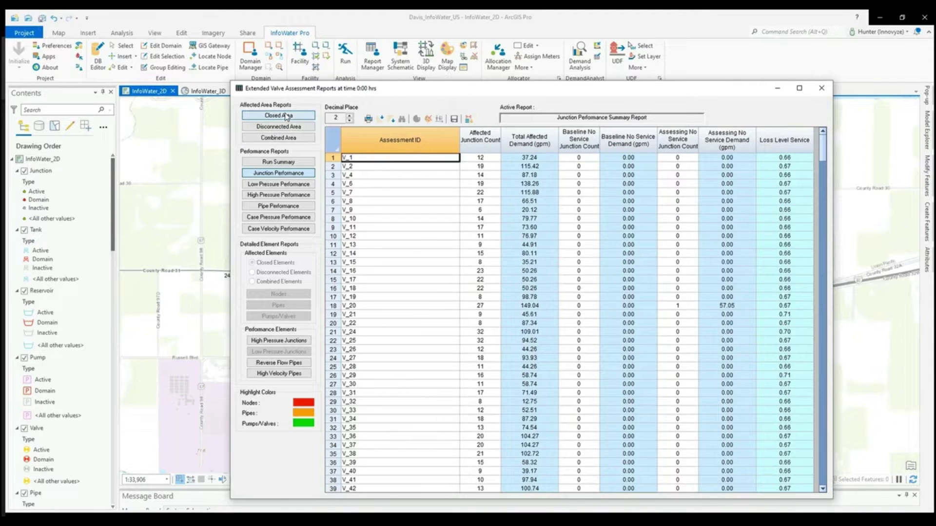
click(333, 228)
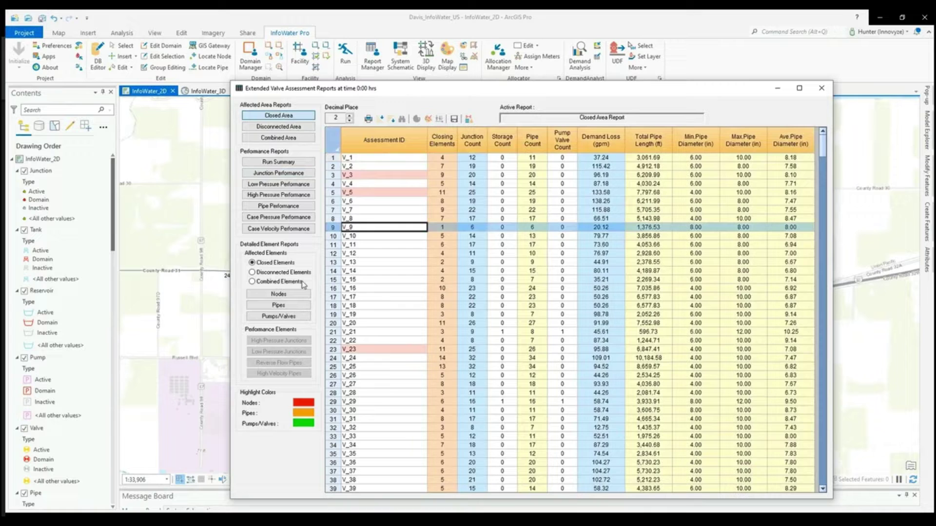
click(292, 295)
drag(543, 89, 790, 76)
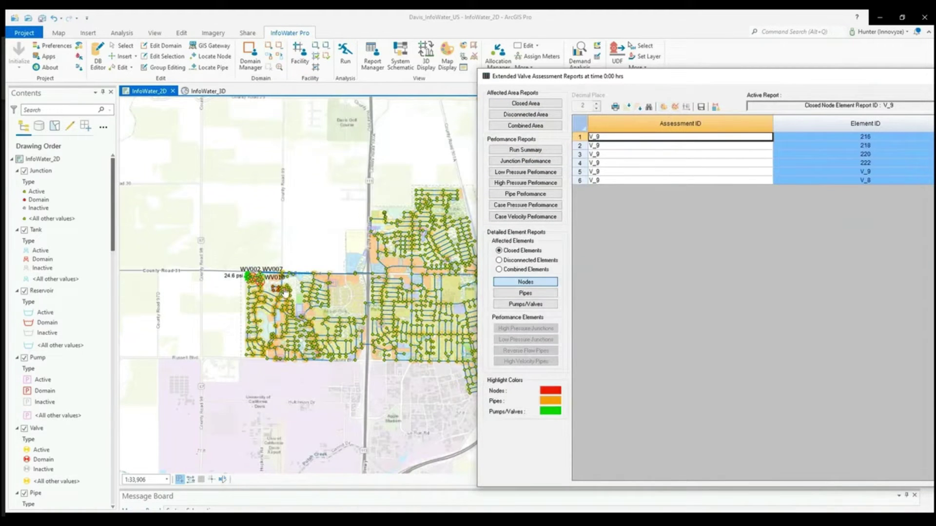
scroll(283, 293, up, 3)
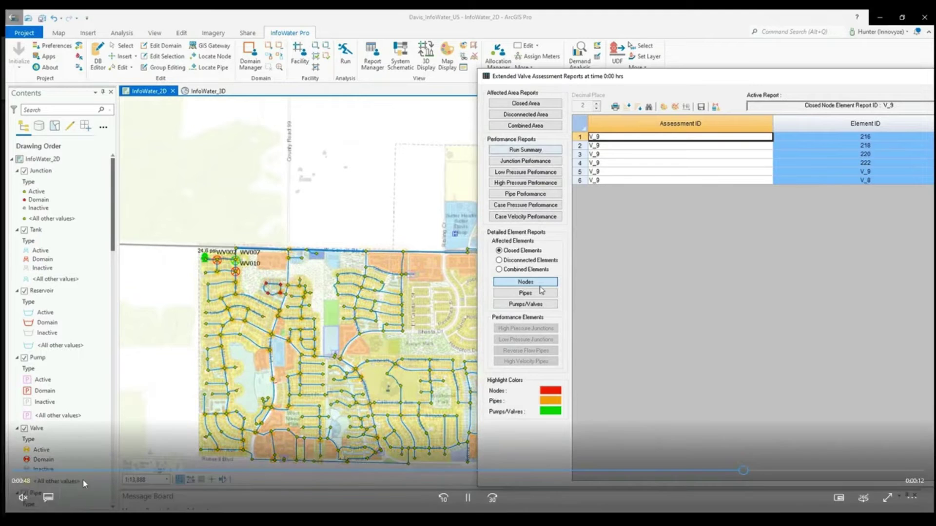
Skip ahead in the recording to the PurpleTown network map
click(467, 493)
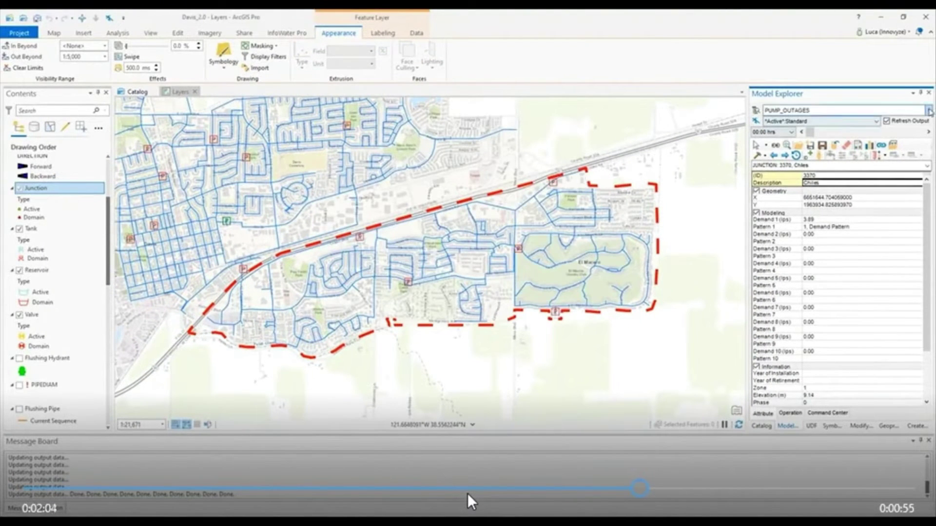
key(Right)
click(774, 489)
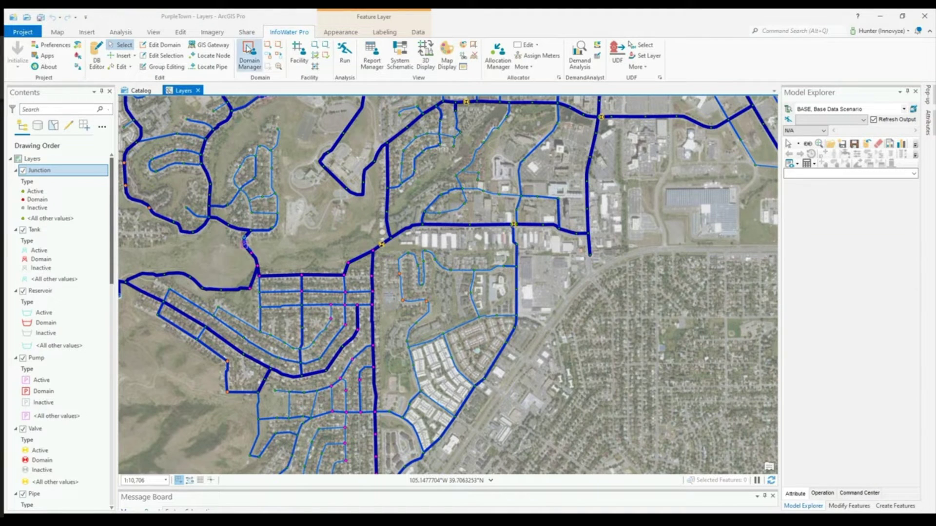
Compare the master and local PurpleTown projects in InfoWater Sync's Project Repository Manager
click(31, 36)
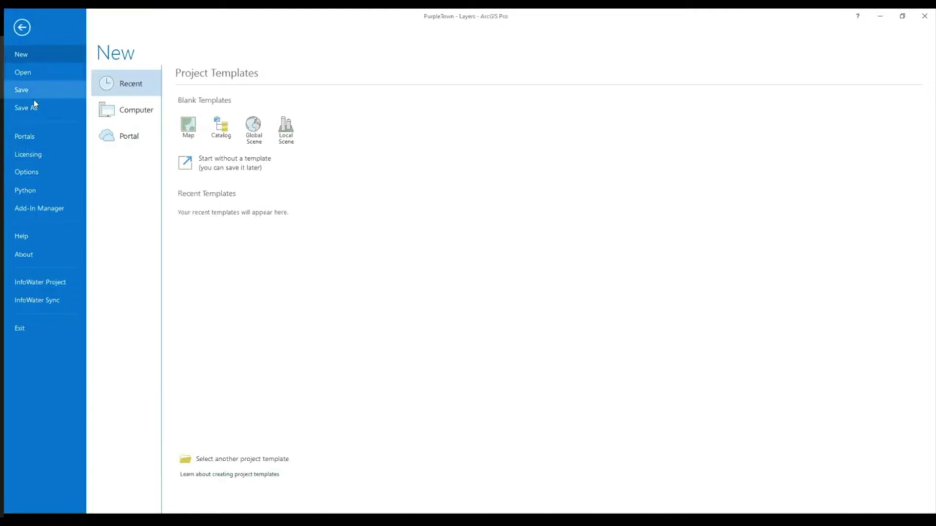
click(56, 301)
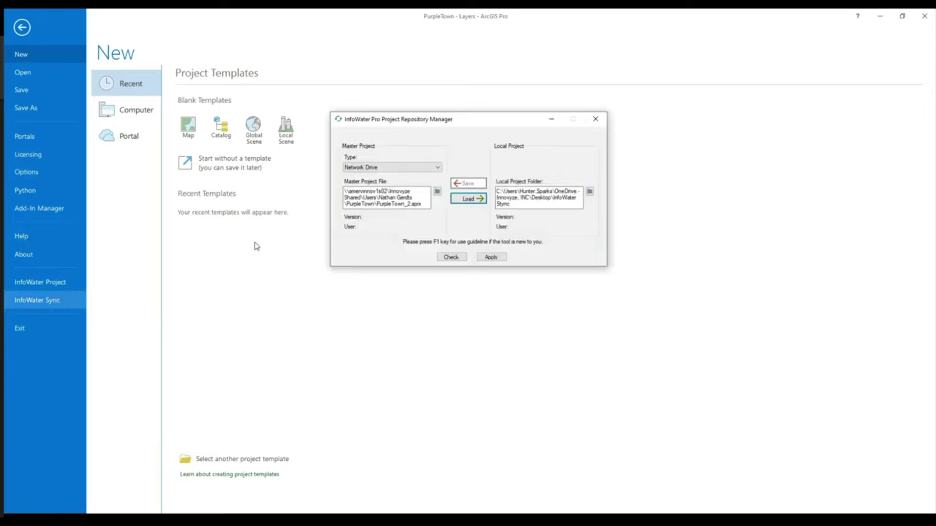
click(456, 257)
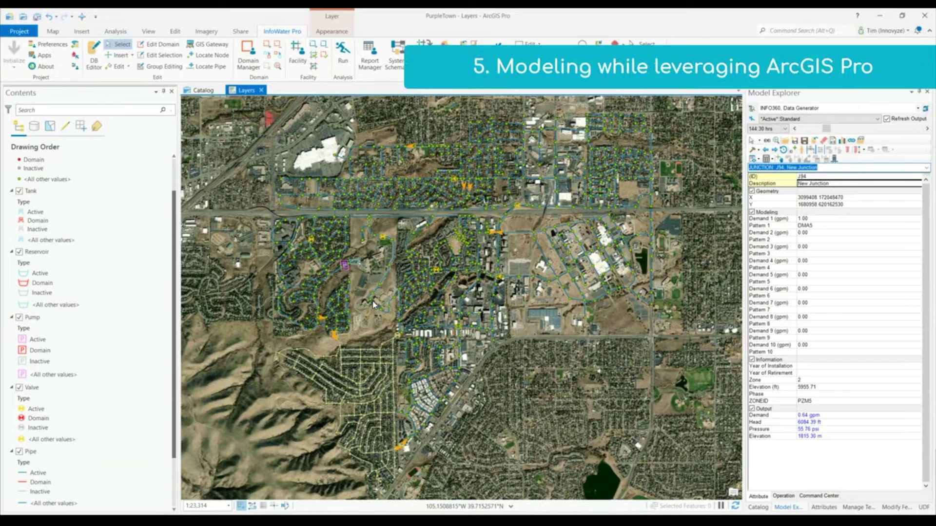
Change the basemap from imagery to Streets
click(52, 31)
click(176, 63)
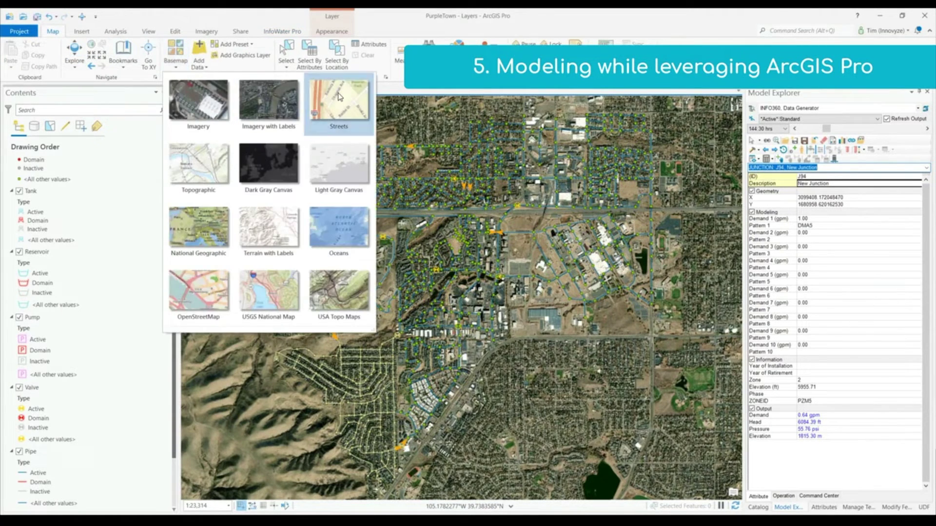
click(337, 100)
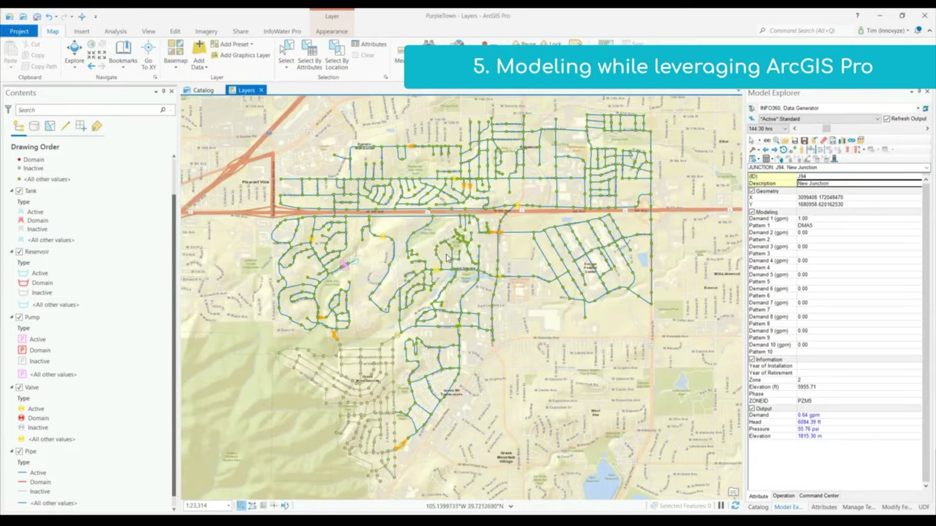
Return to the InfoWater Pro tab and play the 3D network view full screen
click(282, 32)
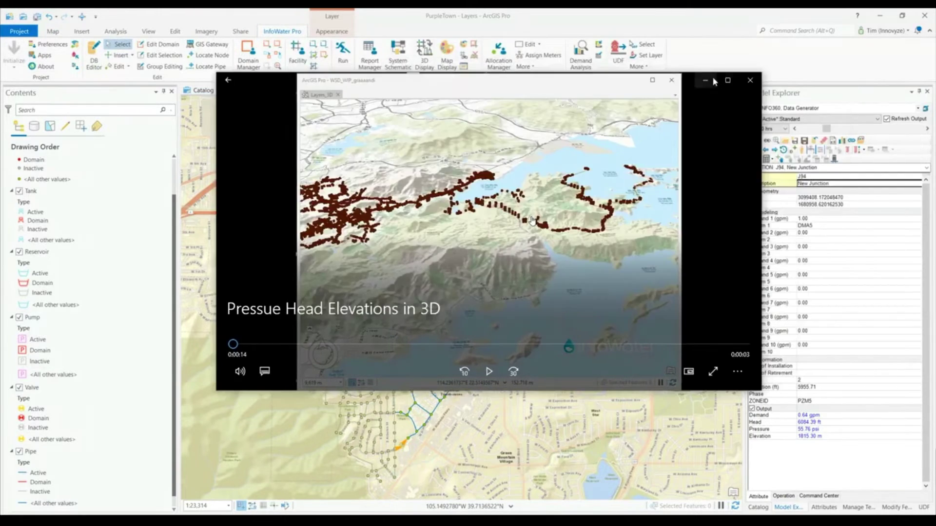
click(712, 371)
click(467, 508)
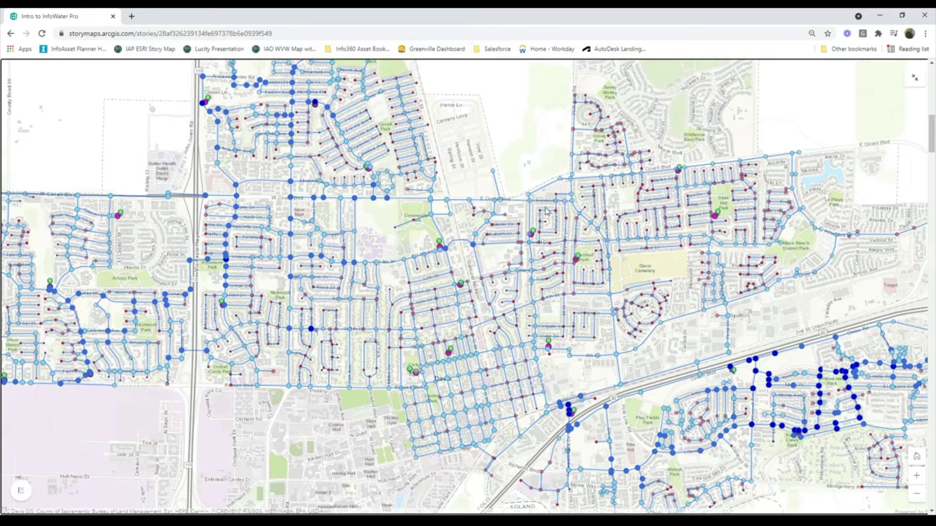
Show the attribute popup for fire flow node 1716 on the Davis story map
click(531, 204)
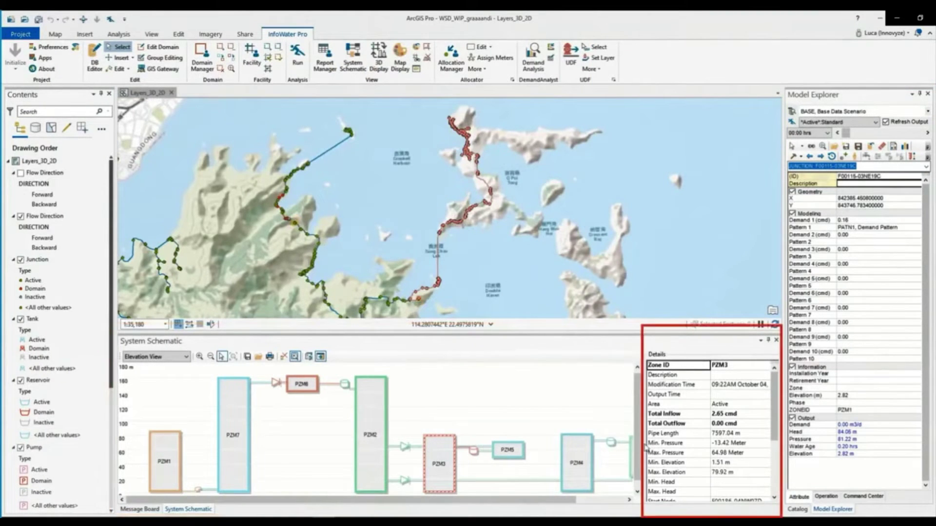
Select the tank between zones PZM3 and PZM5 in the system schematic
scroll(721, 423, down, 4)
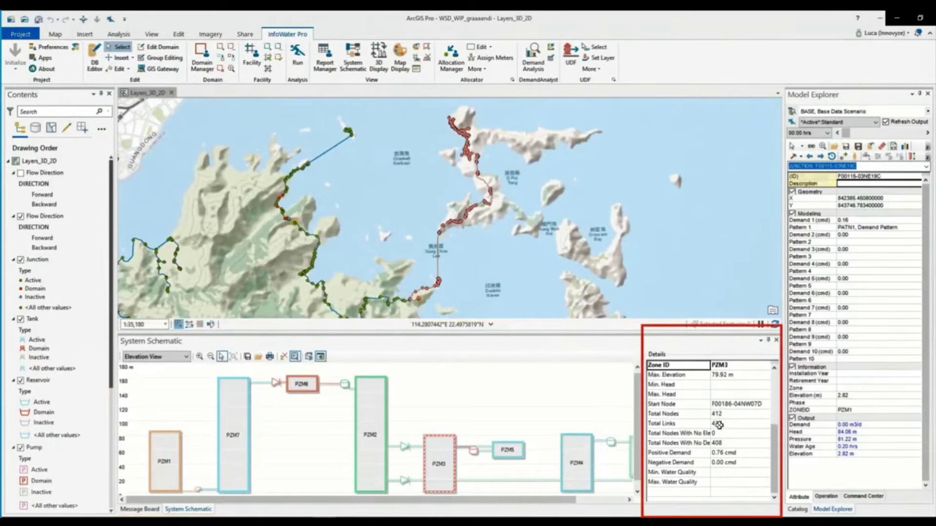
scroll(442, 480, up, 2)
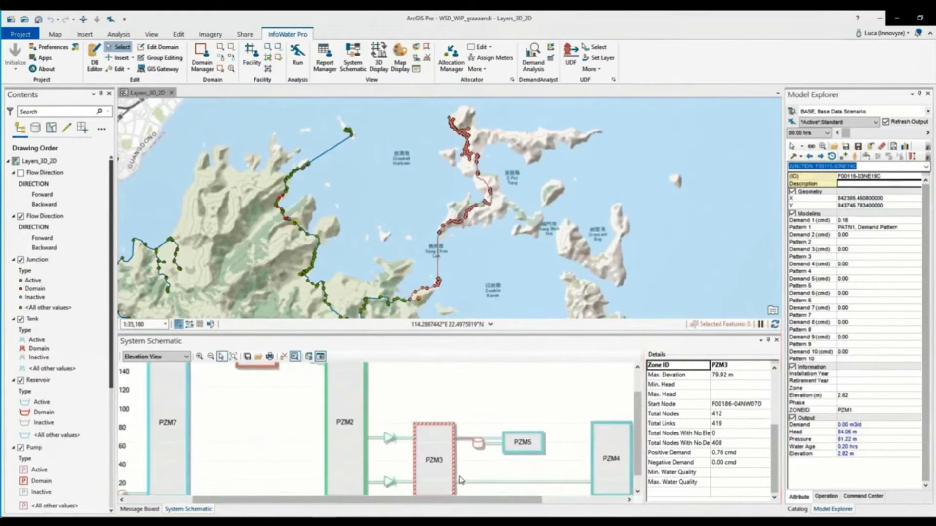
click(479, 446)
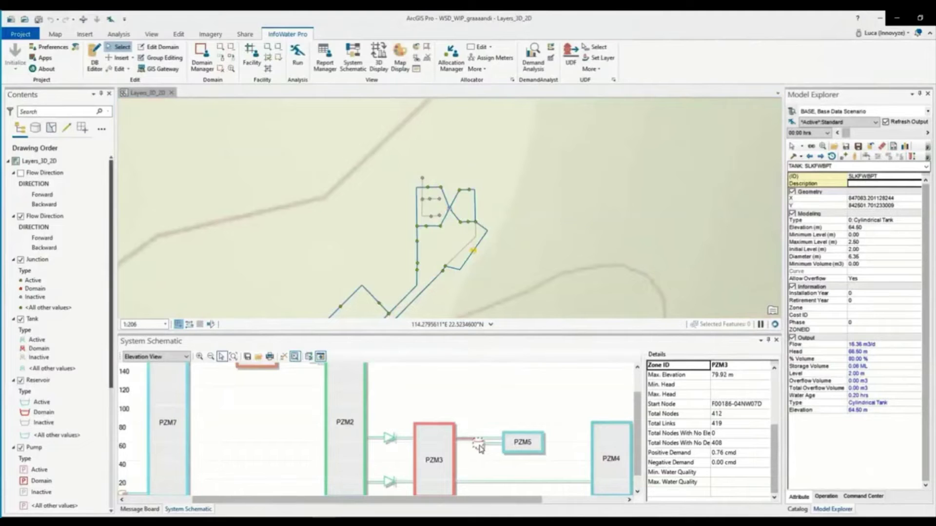
scroll(480, 449, down, 3)
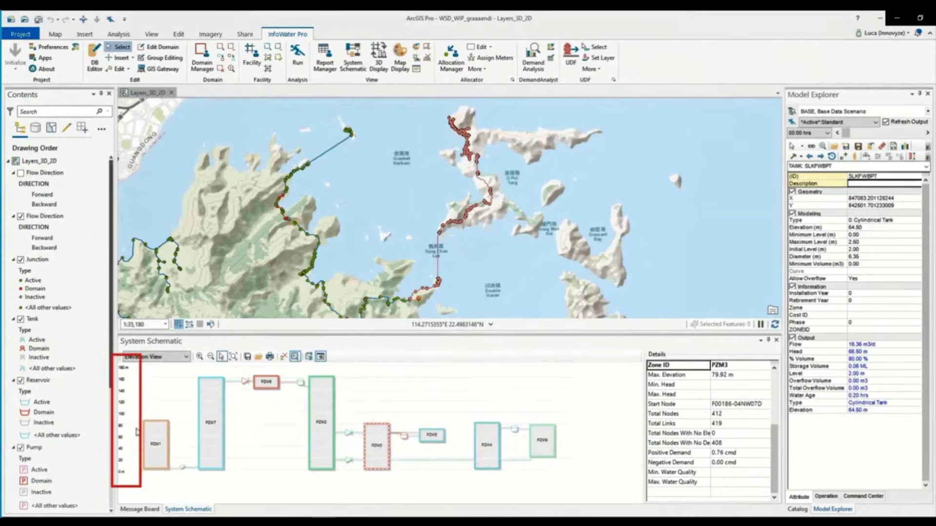
Switch the schematic to Connection View, inspect zone PZM7, and open PZM2's Pressure Zone Results
click(155, 357)
click(157, 377)
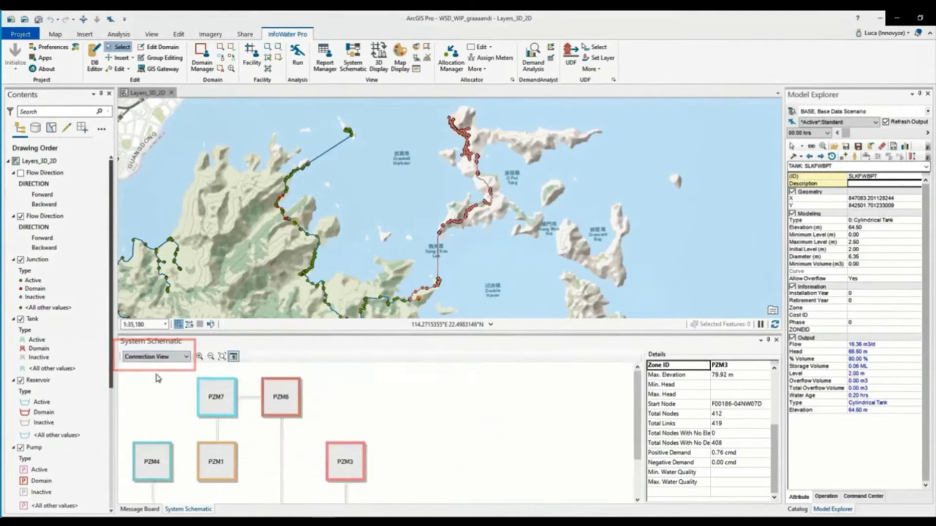
click(221, 403)
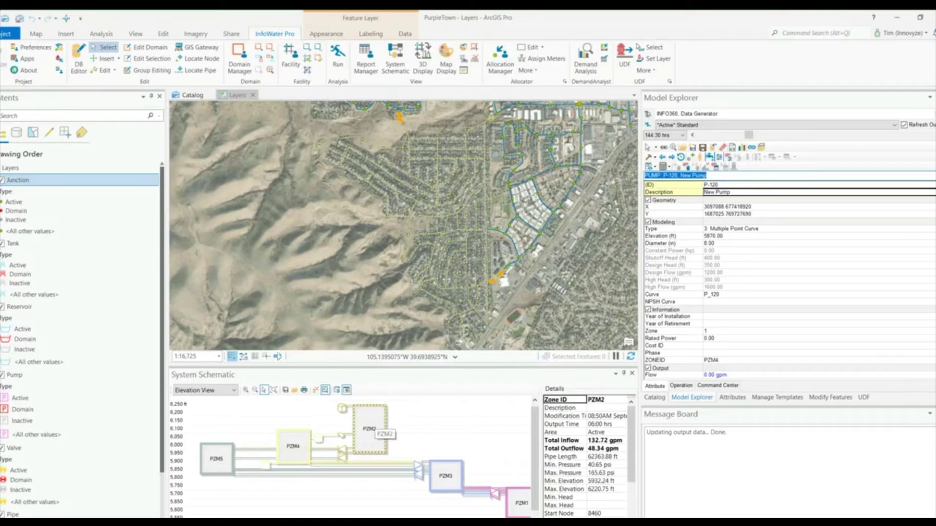
double_click(372, 428)
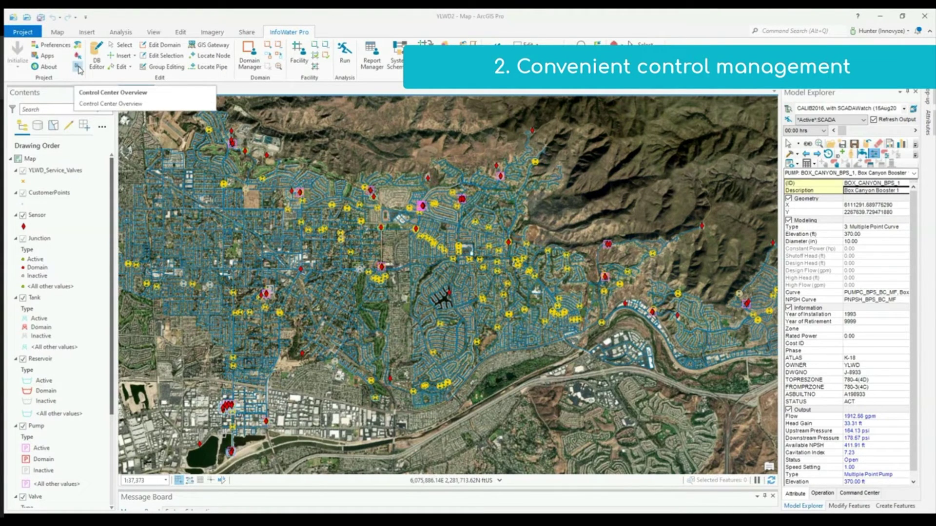
Review the Control Center Overview's pump controls (BOX_CANYON_BPS_1, HIDDEN_HILLS_BPS_4), then the valves, pipes and reservoirs/tanks
click(78, 68)
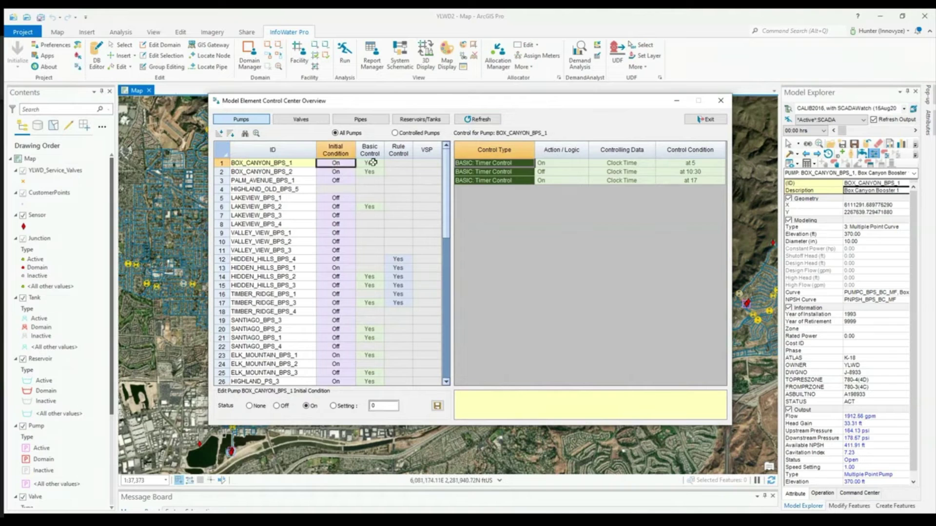
click(373, 163)
click(398, 259)
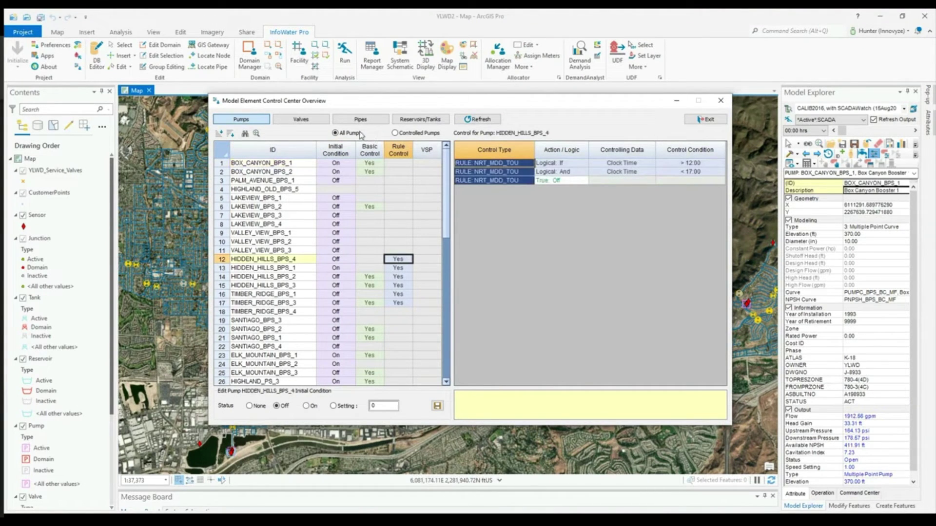
click(300, 119)
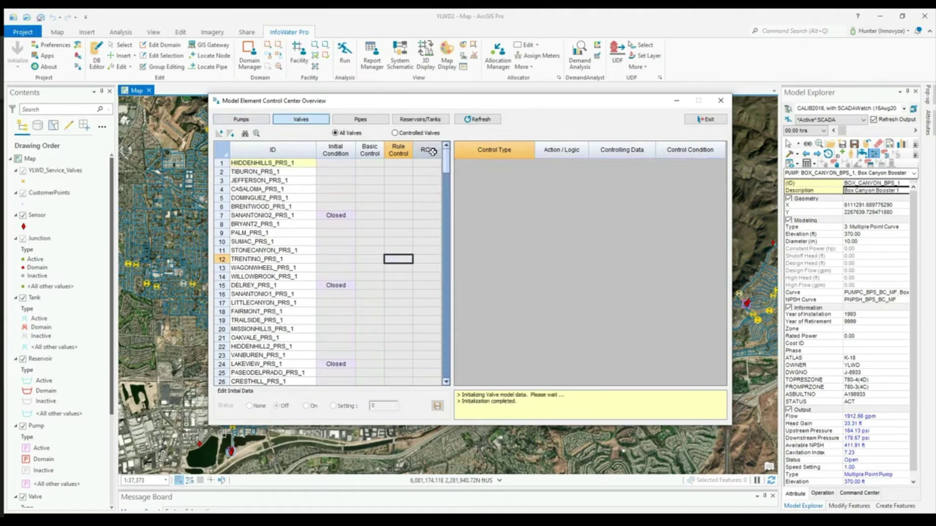
click(381, 121)
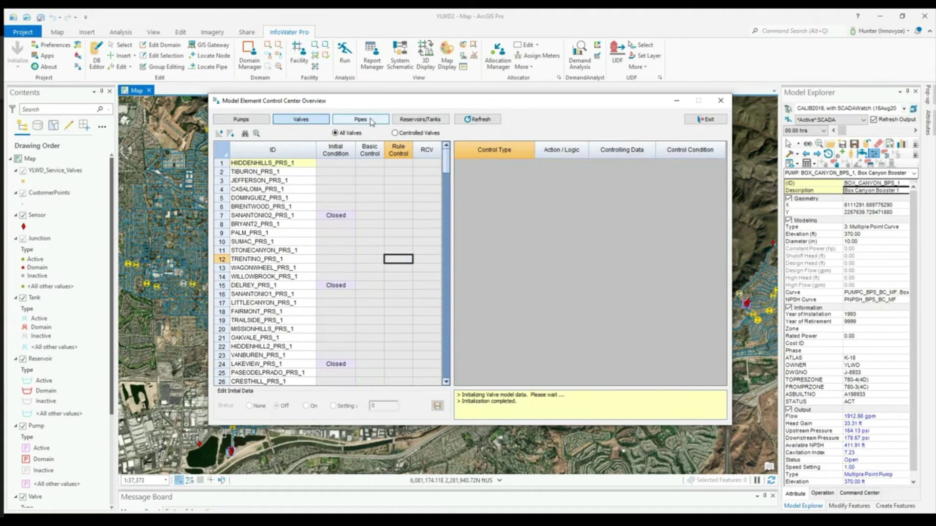
click(421, 120)
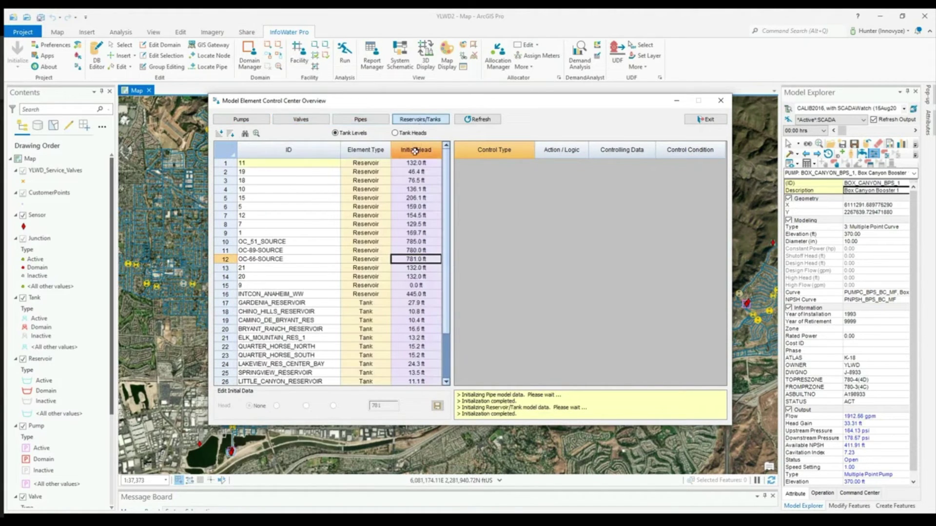
click(253, 121)
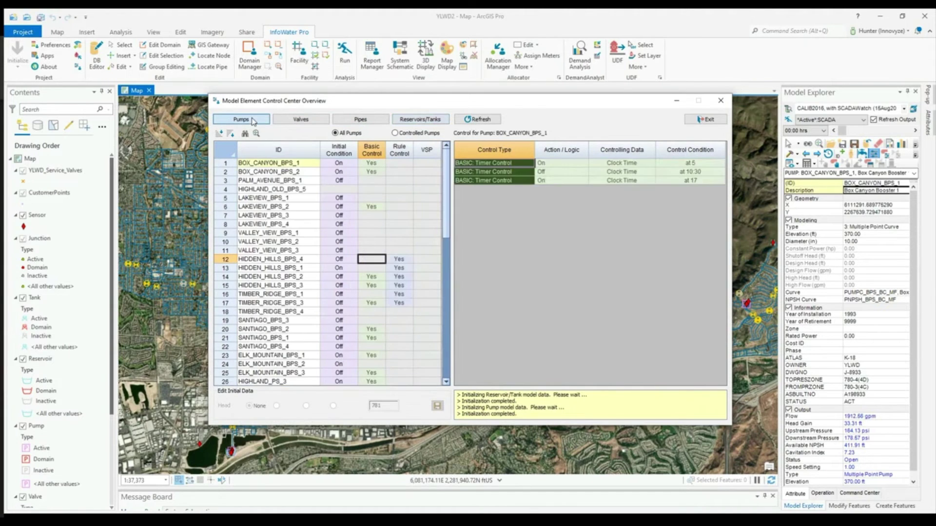
Edit BOX_CANYON_BPS_1's initial condition, then zoom the map to pump LAKEVIEW_BPS_1
click(338, 164)
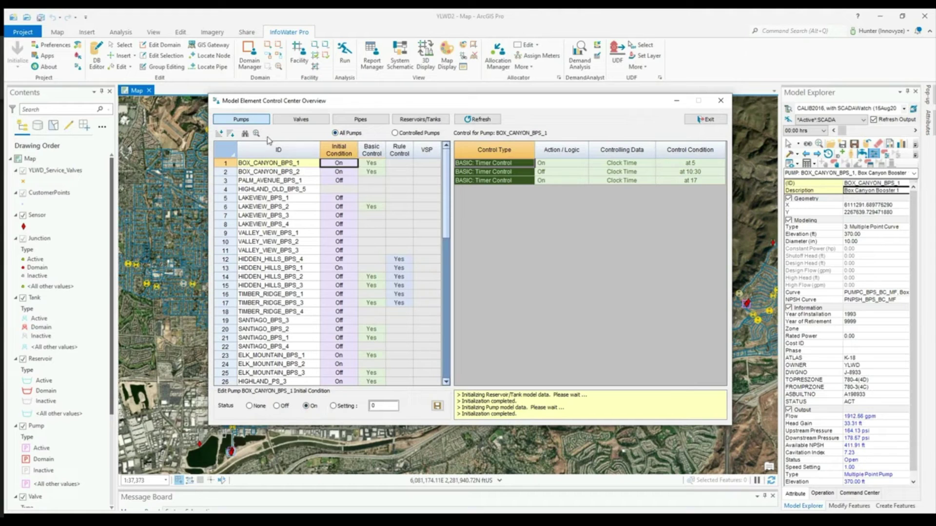
click(273, 197)
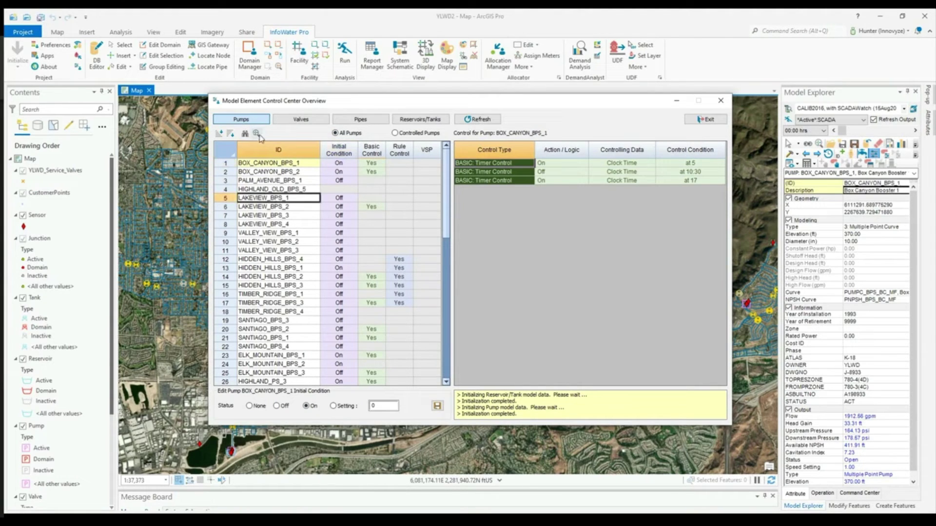
click(874, 154)
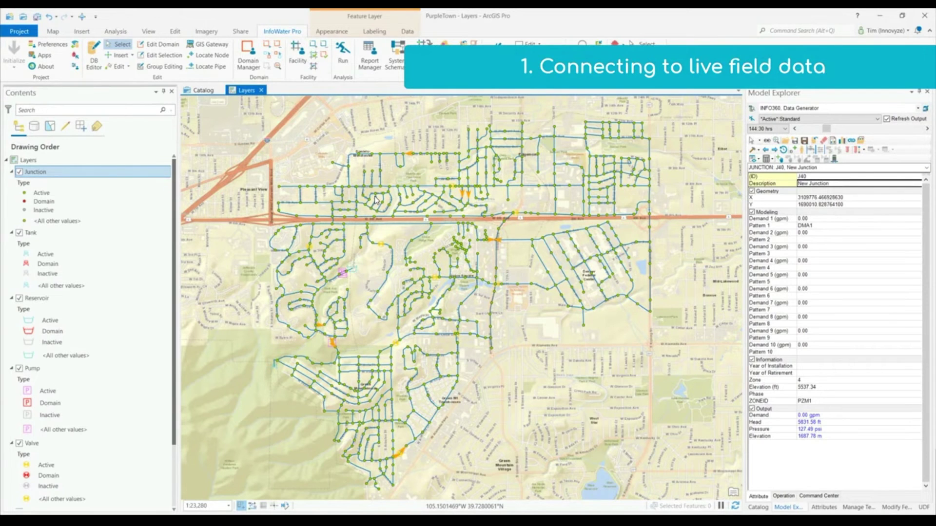
In the Live Data Adapter, select the first two sensors and P-100_Flow_Rate, then run Gap Analysis
click(74, 47)
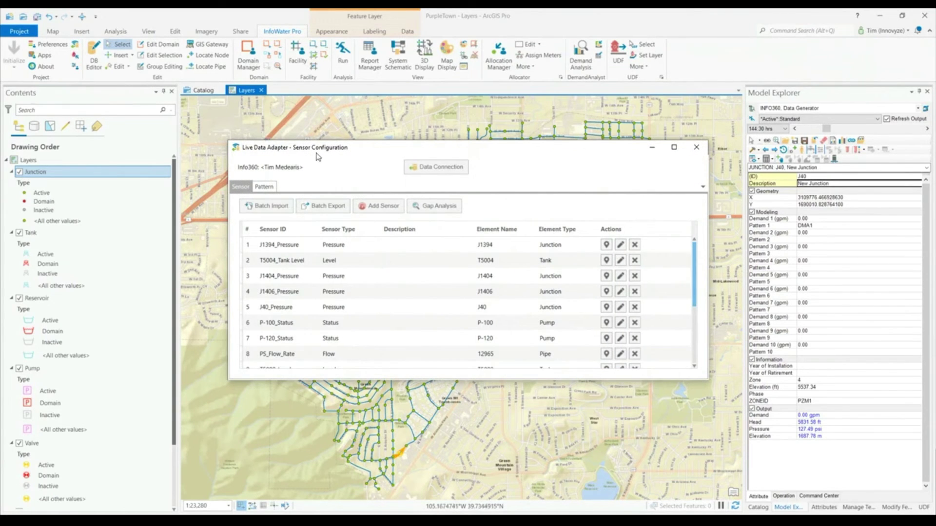
drag(301, 250, 299, 264)
scroll(292, 278, down, 3)
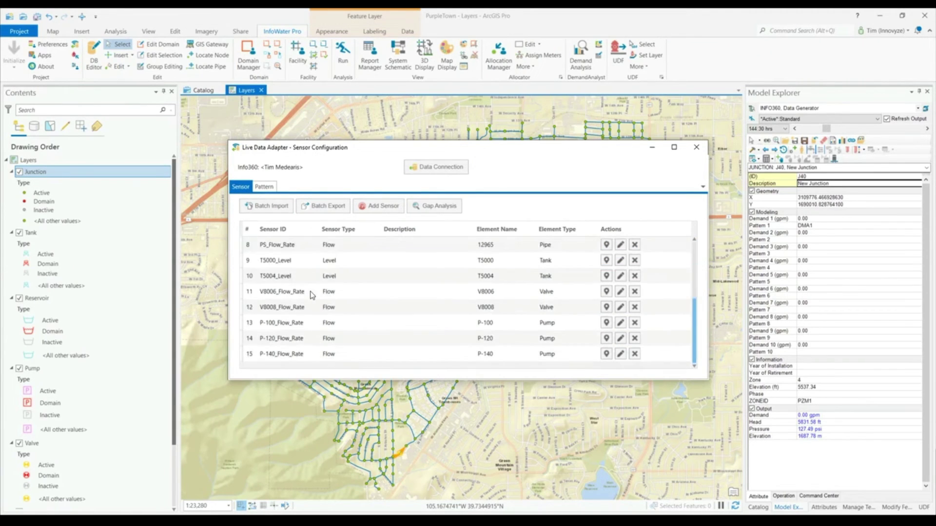
click(289, 322)
click(428, 208)
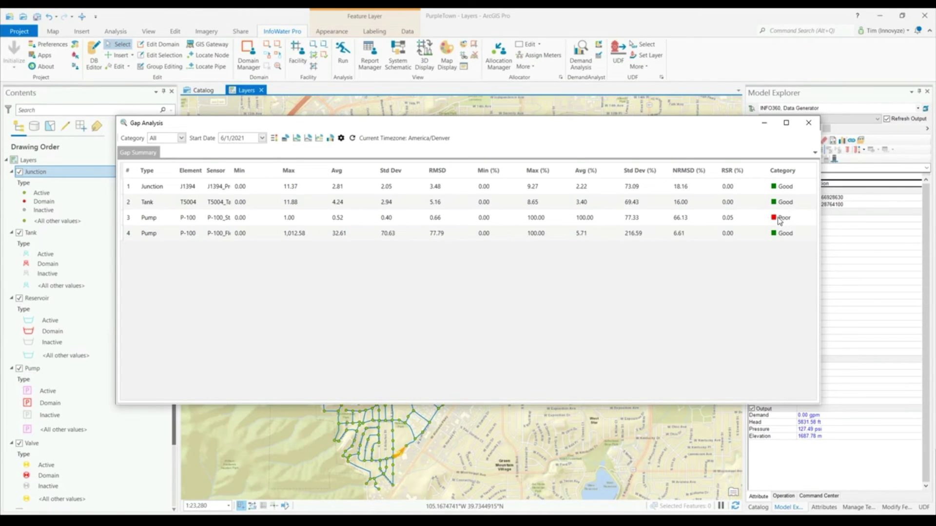
Show tank T5004's modeled-versus-measured comparison graph docked beside the Gap Summary table
click(149, 207)
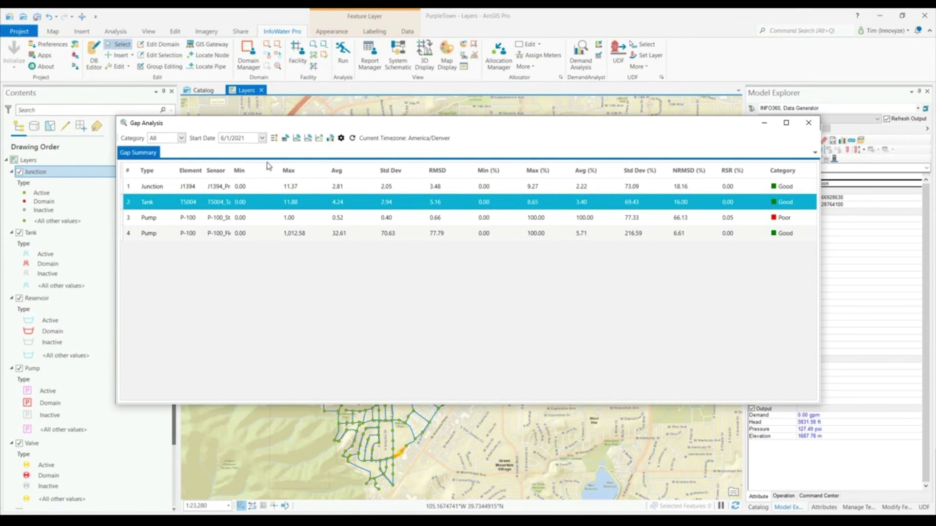
click(296, 138)
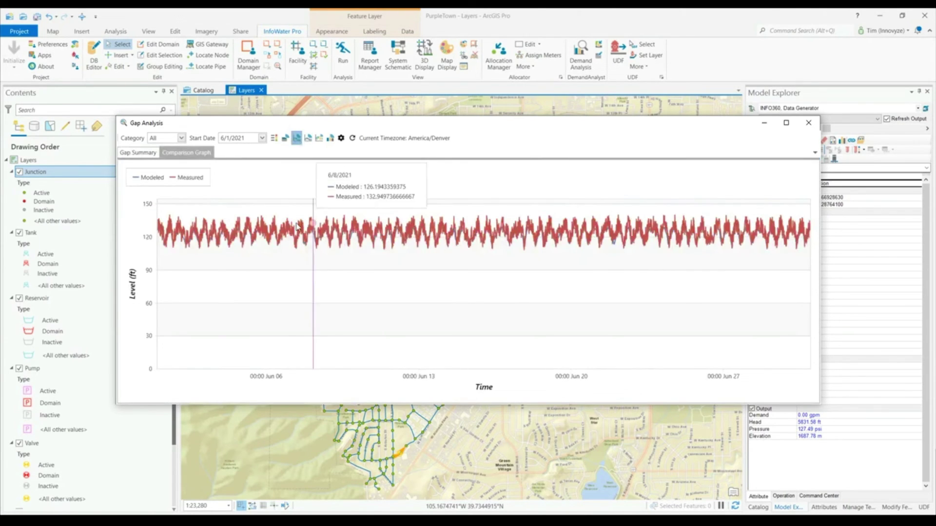
drag(186, 153, 487, 272)
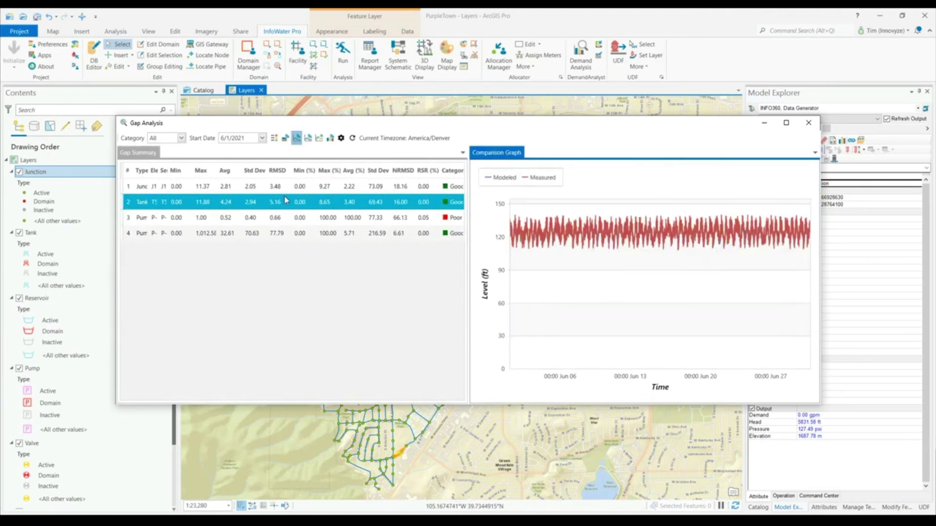
click(171, 239)
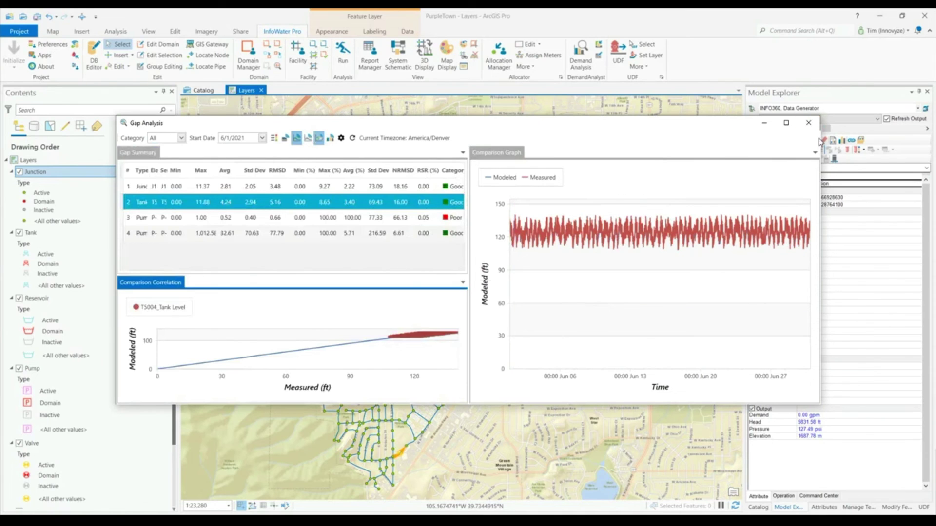
Narrow the Gap Analysis window and open junction J40's pressure report graph
drag(818, 137, 677, 135)
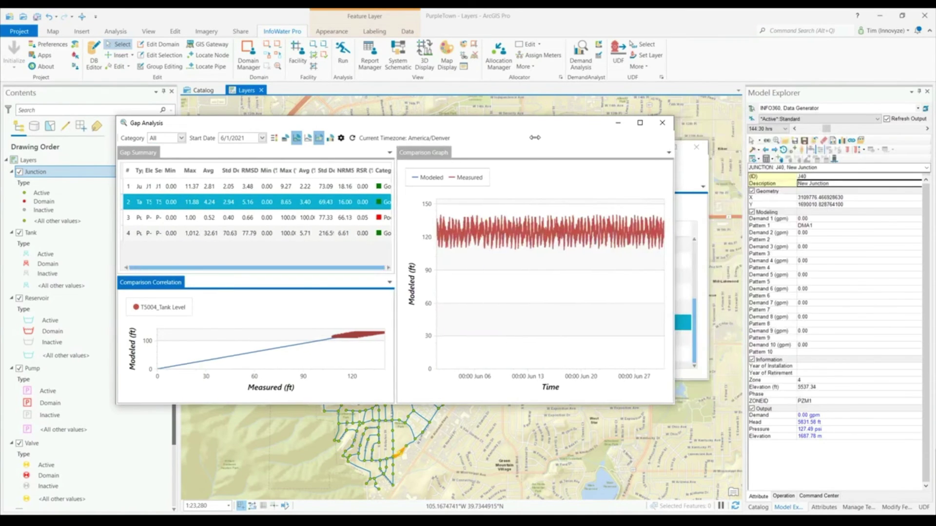
click(753, 160)
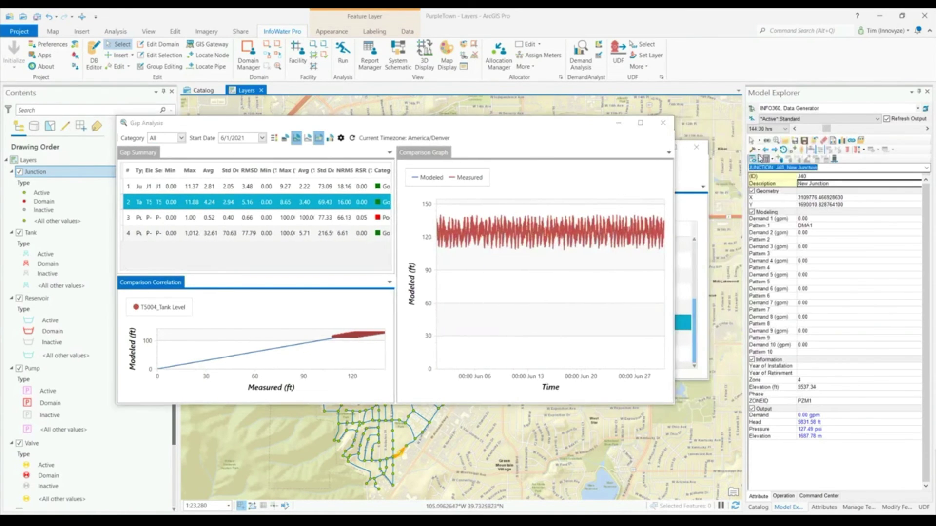
click(845, 142)
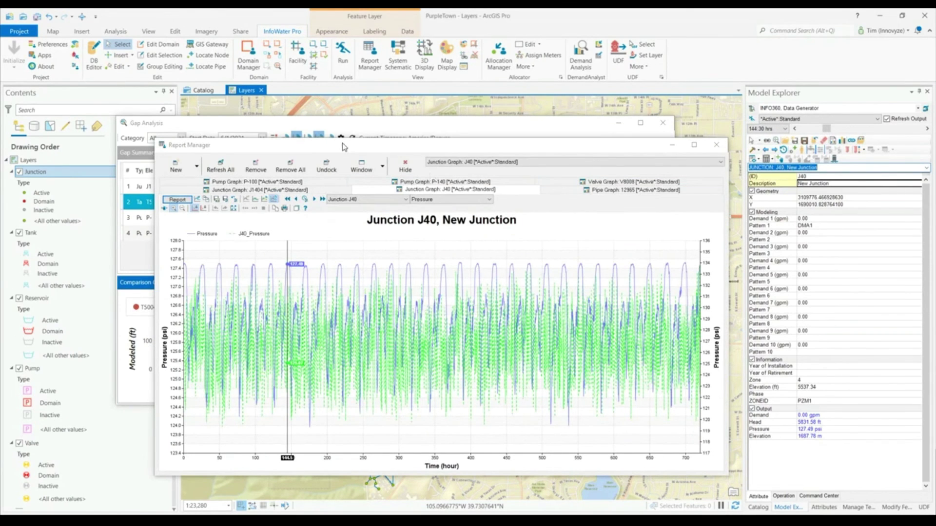
Load the live J40_Pressure sensor data onto junction J40's pressure graph in Report Manager
drag(330, 149, 307, 139)
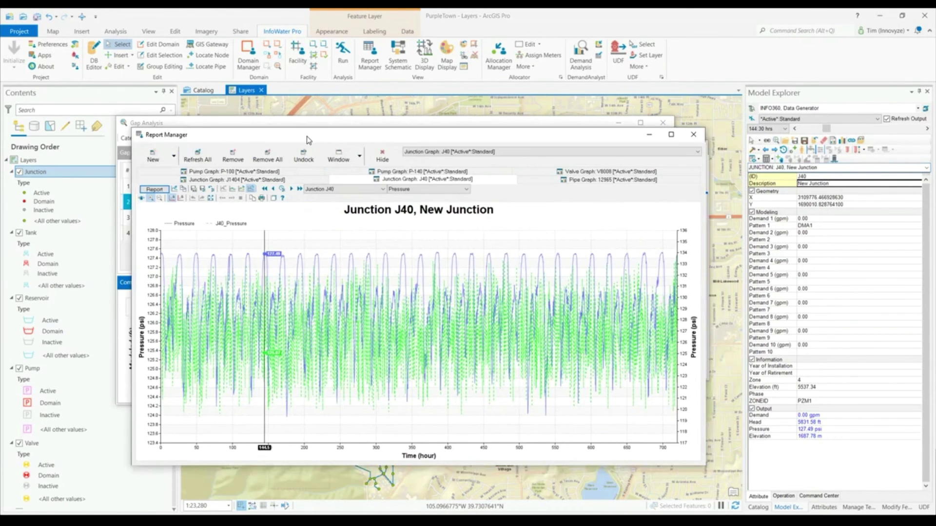
click(251, 189)
click(406, 198)
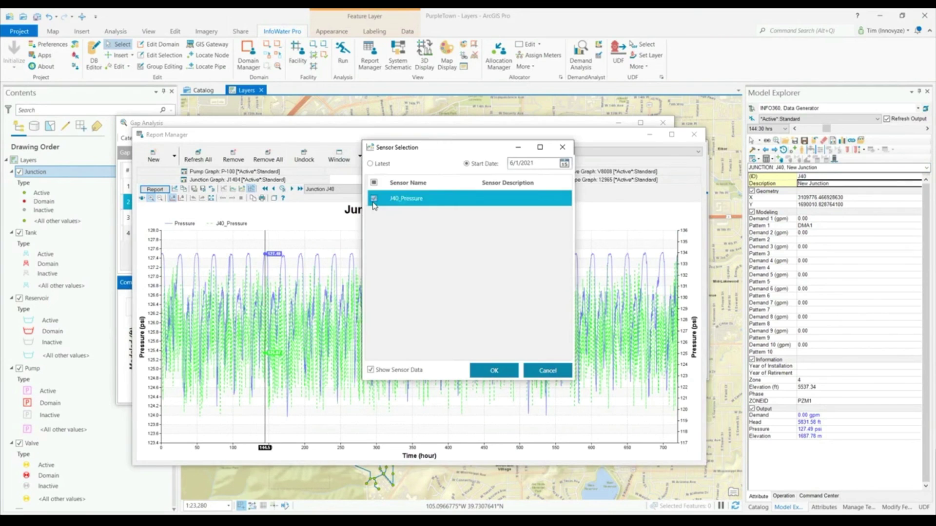
click(514, 369)
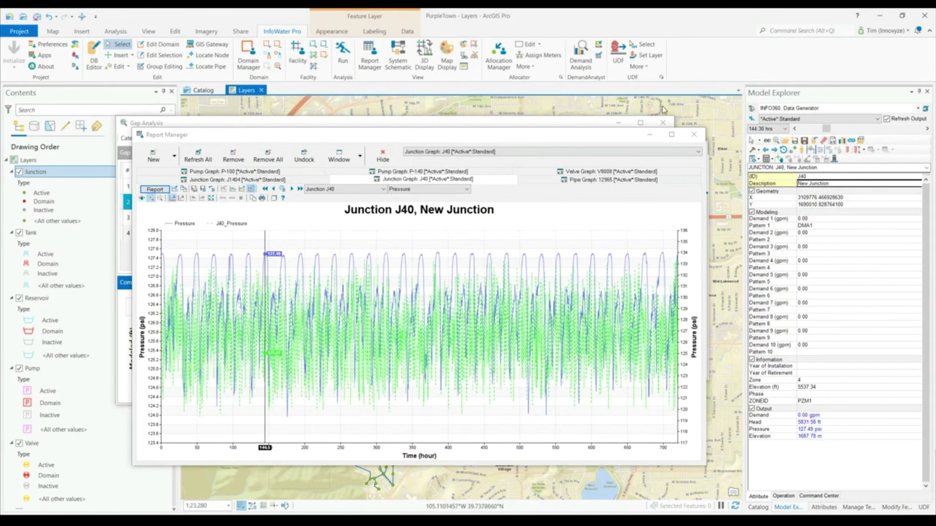
click(677, 131)
Close Gap Analysis, review the Live Data Adapter pattern mappings, and show Run Manager's SCADA settings
click(662, 123)
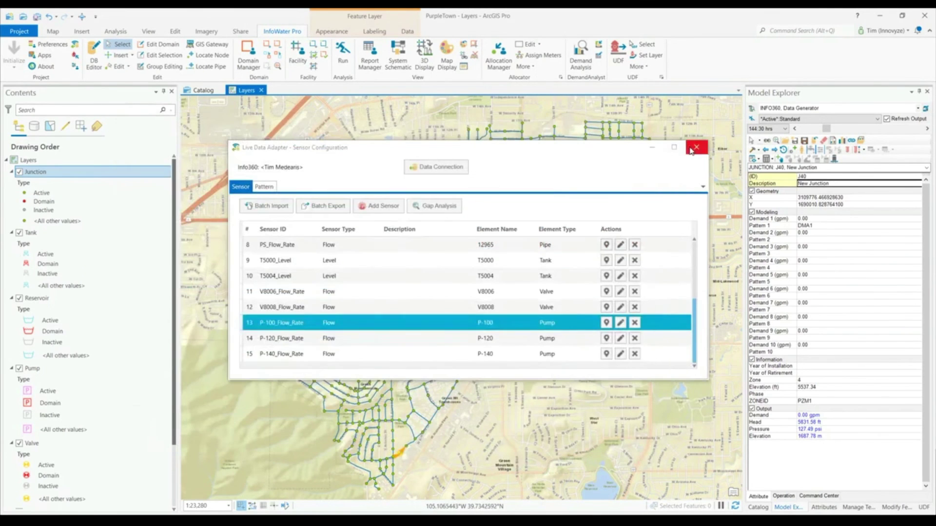
click(696, 147)
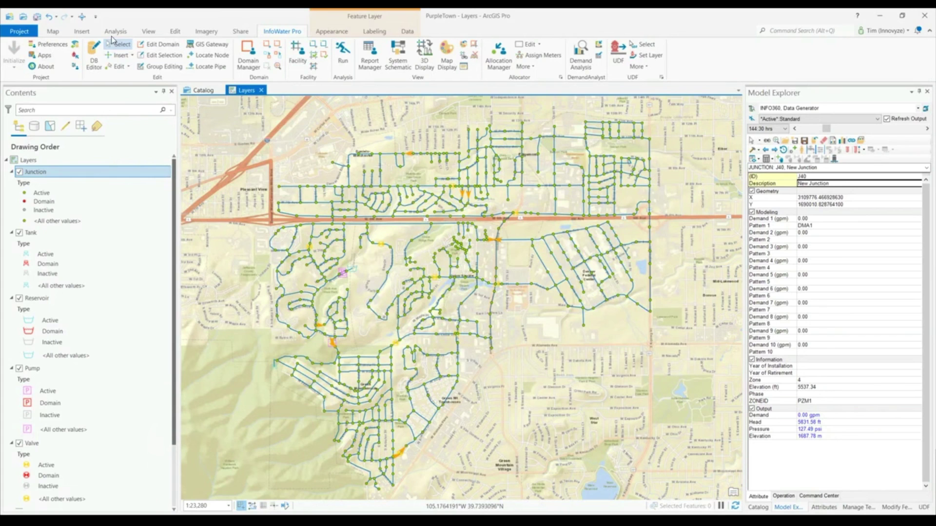
click(74, 44)
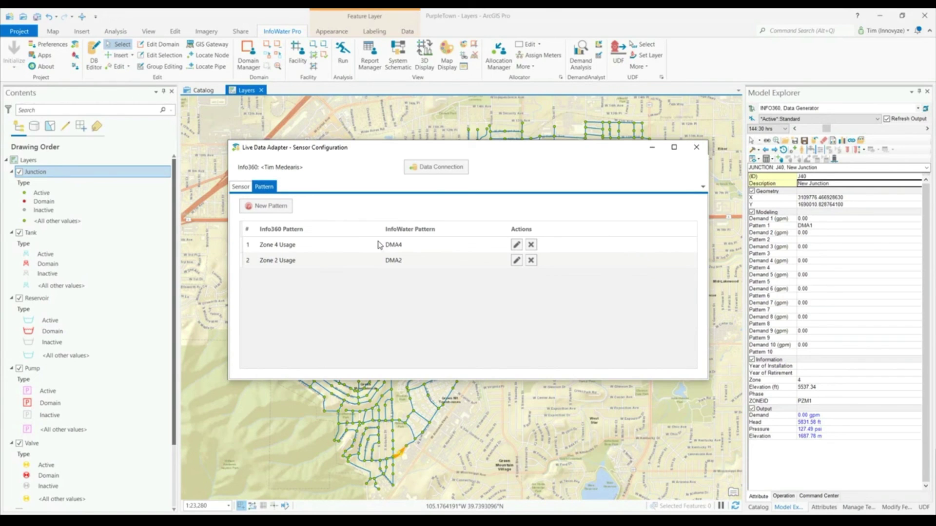
click(697, 147)
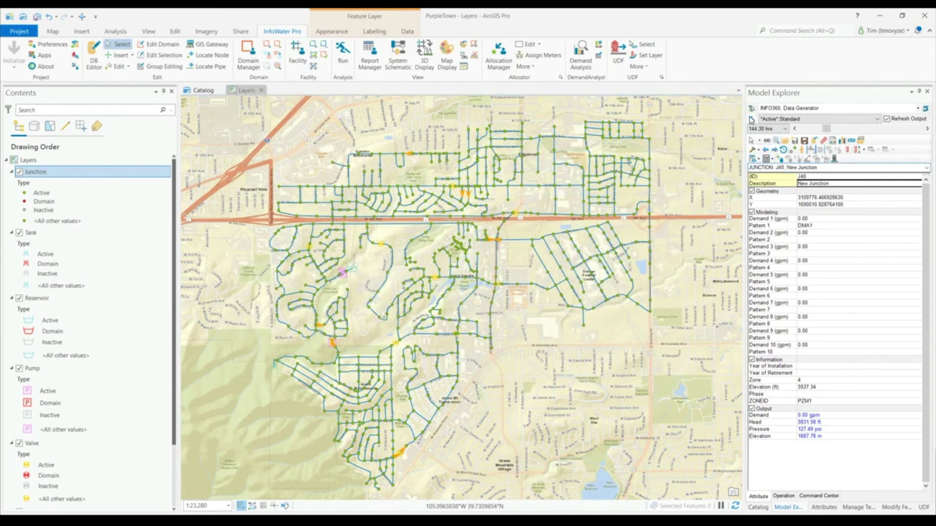
click(562, 236)
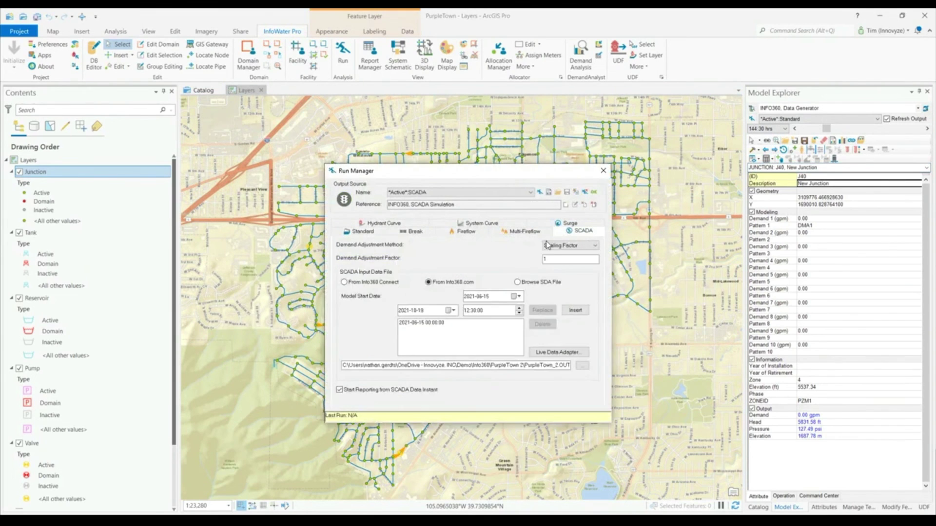